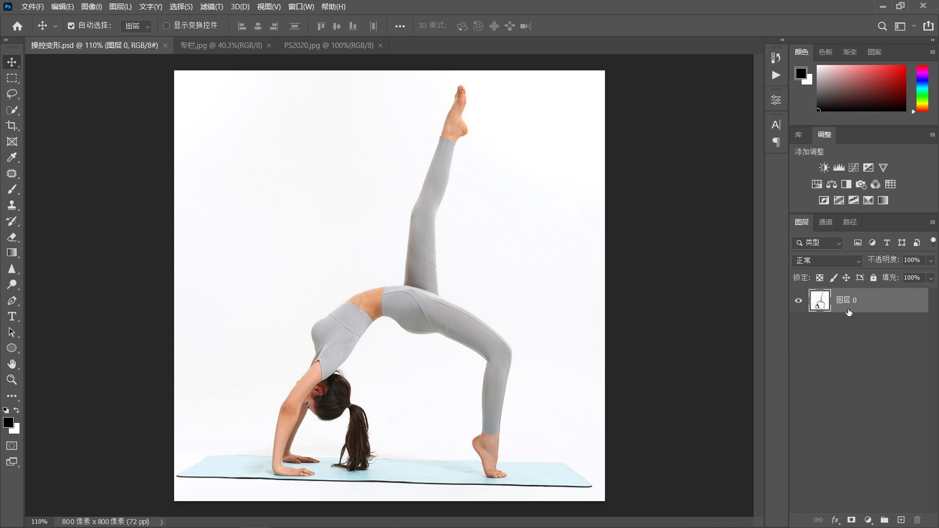
# Puppet-warp the photo with knee and hip pins, dragging the knee left to tilt the whole image.
pyautogui.click(64, 7)
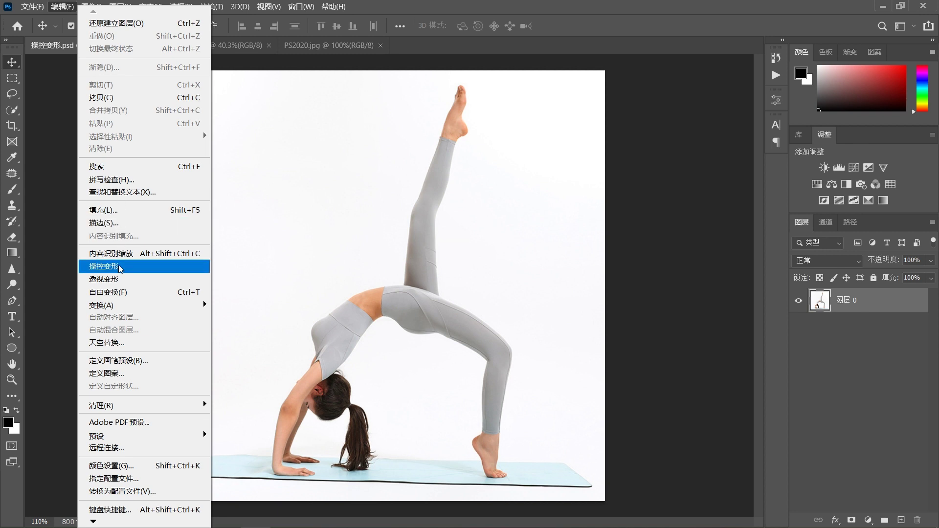
pyautogui.click(120, 266)
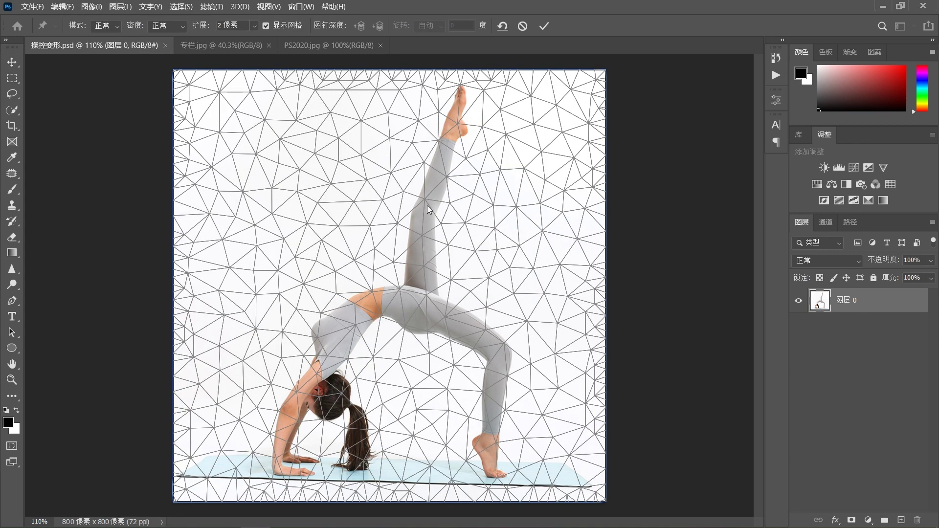
pyautogui.click(427, 205)
pyautogui.click(424, 306)
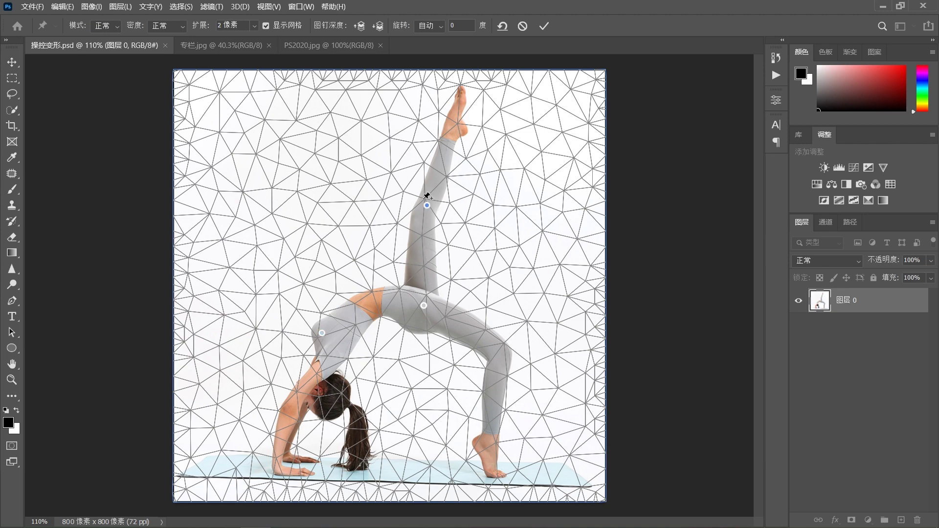
pyautogui.moveTo(427, 206); pyautogui.dragTo(375, 211)
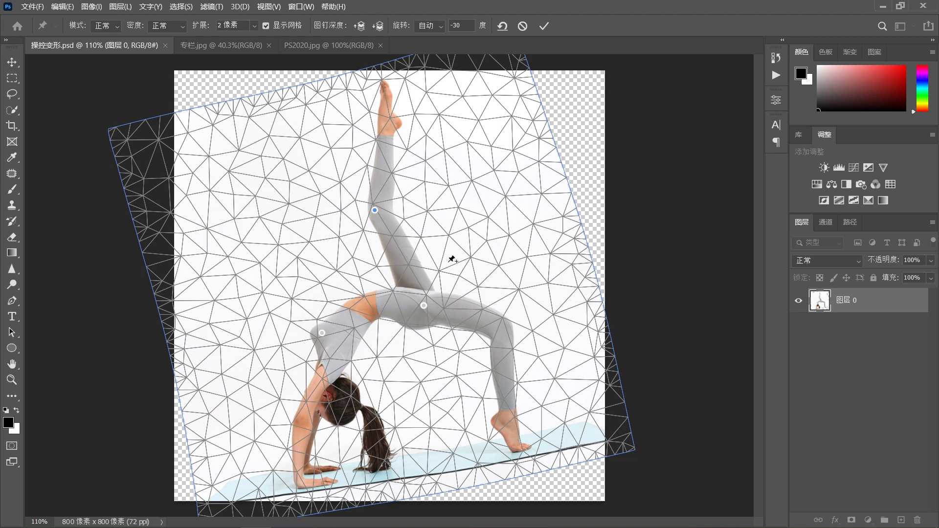
pyautogui.click(544, 26)
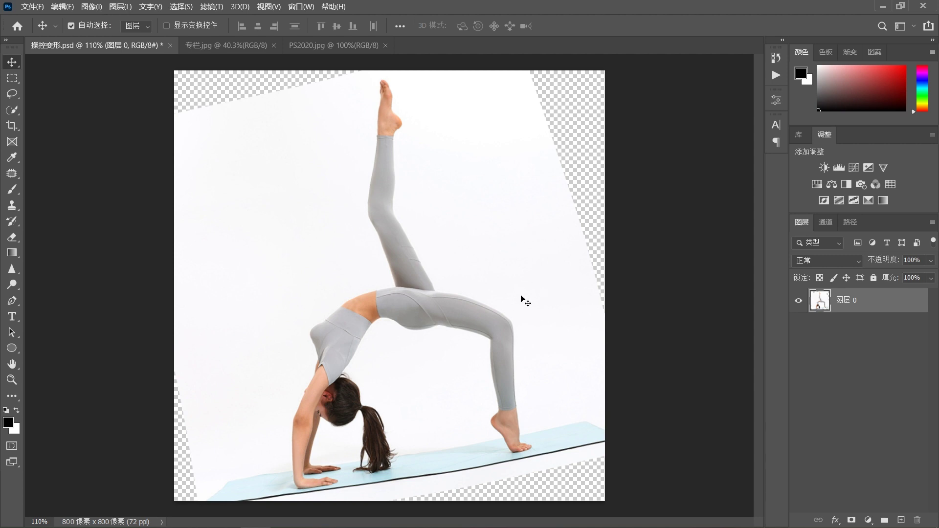
# Undo the Puppet Warp with Ctrl+Z to restore the upright photo.
pyautogui.hotkey('ctrl', 'z')
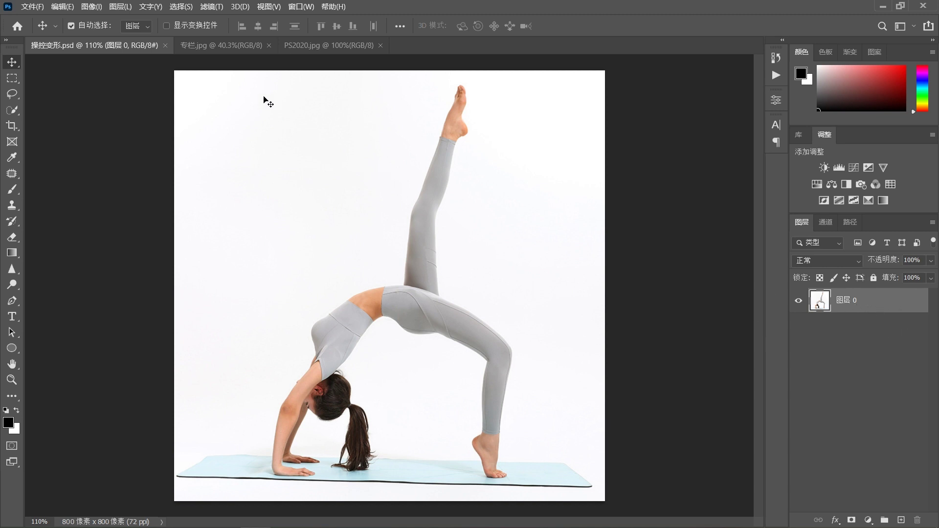
# Select the yoga figure with Select Subject and copy it onto a new layer.
pyautogui.click(182, 6)
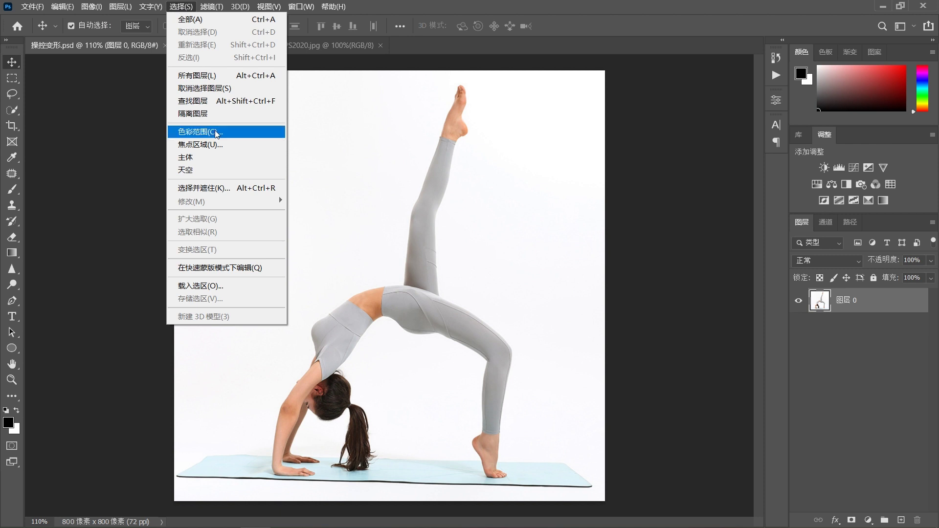
pyautogui.click(224, 161)
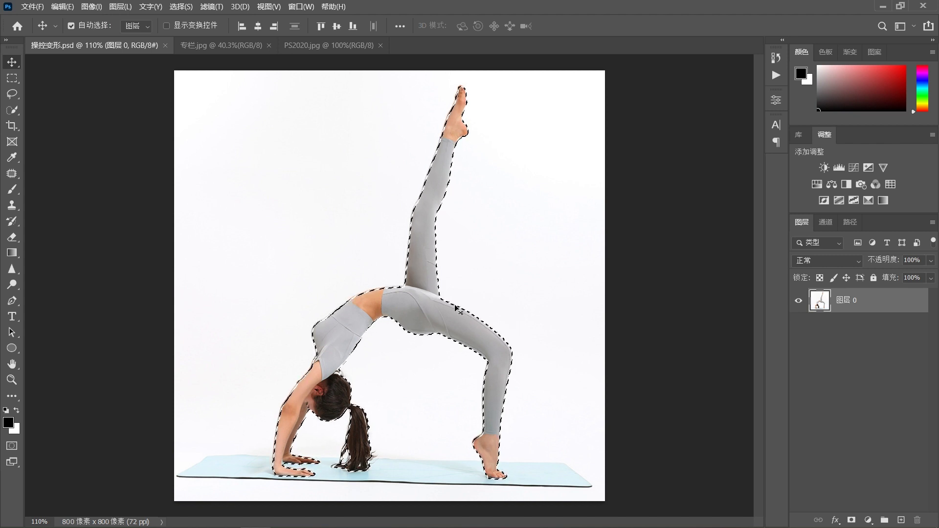
pyautogui.hotkey('ctrl', 'j')
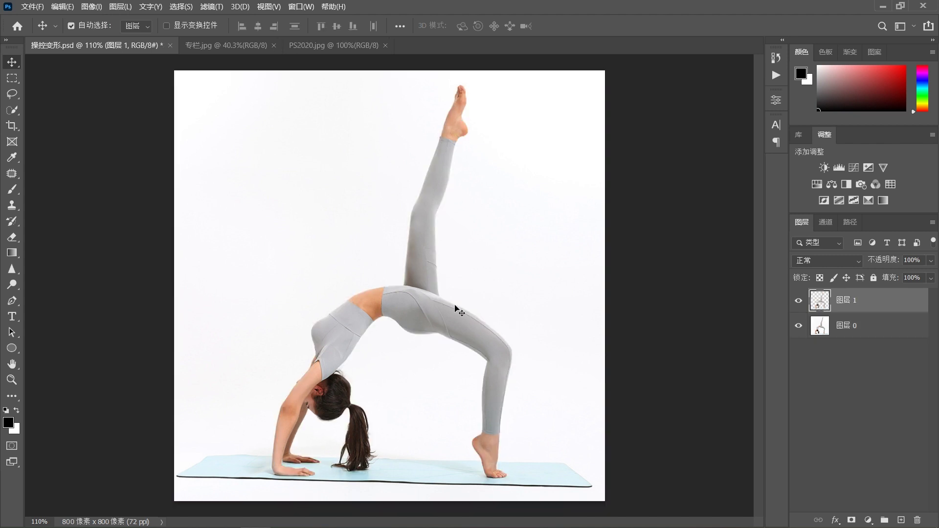
# Hide the new figure layer, keep the original photo visible, and make it active.
pyautogui.keyDown('alt'); pyautogui.click(798, 301); pyautogui.keyUp('alt')
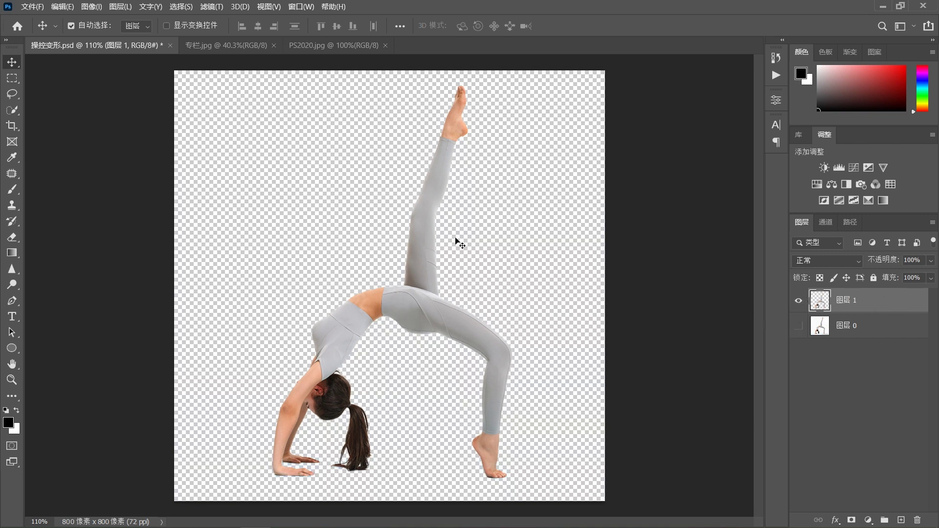
pyautogui.click(799, 301)
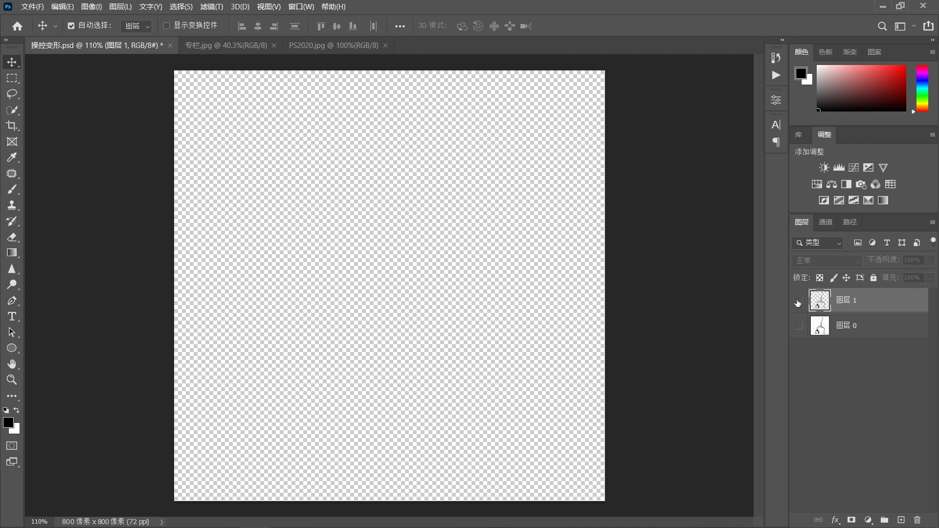
pyautogui.click(799, 326)
pyautogui.click(853, 330)
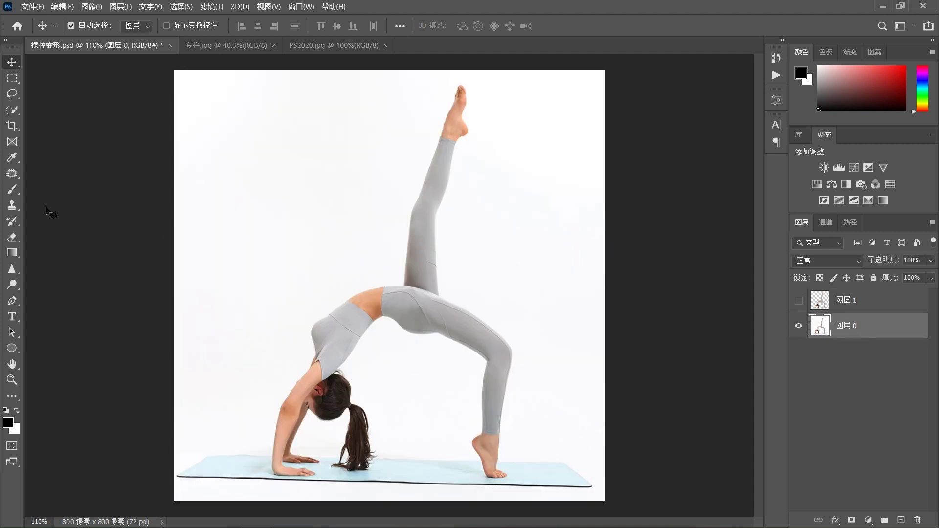
# Clone-stamp white backdrop over the raised foot, raised leg and hips on the original layer.
pyautogui.click(12, 205)
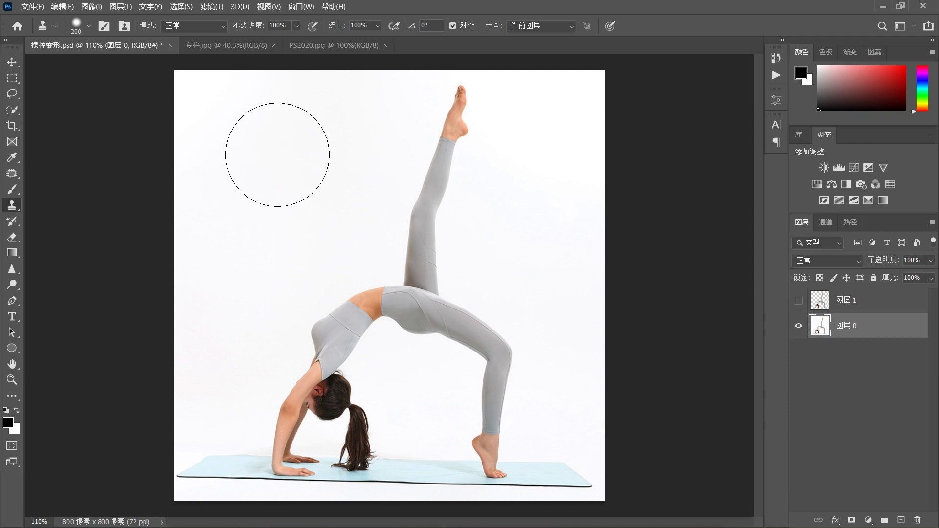
pyautogui.keyDown('alt'); pyautogui.click(281, 149); pyautogui.keyUp('alt')
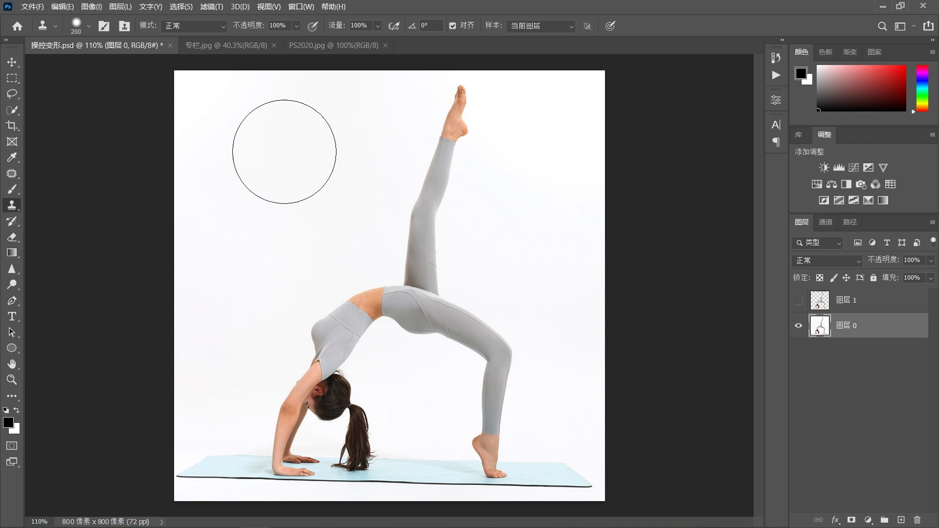
pyautogui.moveTo(452, 123)
pyautogui.mouseDown()
pyautogui.moveTo(430, 200)
pyautogui.moveTo(405, 215)
pyautogui.mouseUp()
pyautogui.keyDown('alt'); pyautogui.click(342, 191); pyautogui.keyUp('alt')
pyautogui.moveTo(401, 301)
pyautogui.mouseDown()
pyautogui.moveTo(442, 307)
pyautogui.moveTo(495, 361)
pyautogui.moveTo(499, 396)
pyautogui.moveTo(507, 386)
pyautogui.mouseUp()
# Clone backdrop over the bent leg, torso and head, then show the figure layer again.
pyautogui.keyDown('alt'); pyautogui.click(430, 208); pyautogui.keyUp('alt')
pyautogui.keyDown('alt'); pyautogui.click(486, 228); pyautogui.keyUp('alt')
pyautogui.keyDown('alt'); pyautogui.click(489, 265); pyautogui.keyUp('alt')
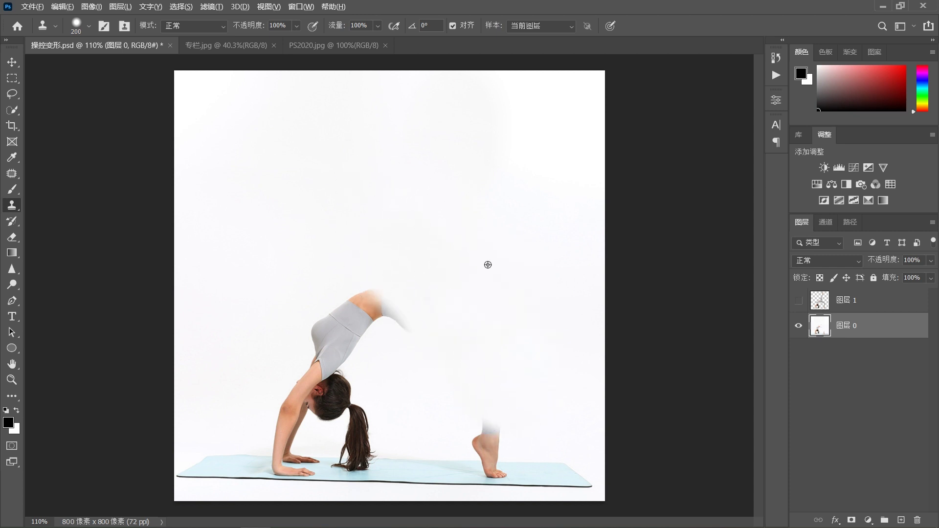
pyautogui.moveTo(405, 294)
pyautogui.mouseDown()
pyautogui.moveTo(325, 336)
pyautogui.moveTo(325, 357)
pyautogui.mouseUp()
pyautogui.keyDown('alt'); pyautogui.click(380, 226); pyautogui.keyUp('alt')
pyautogui.moveTo(337, 402)
pyautogui.mouseDown()
pyautogui.moveTo(331, 356)
pyautogui.moveTo(347, 335)
pyautogui.mouseUp()
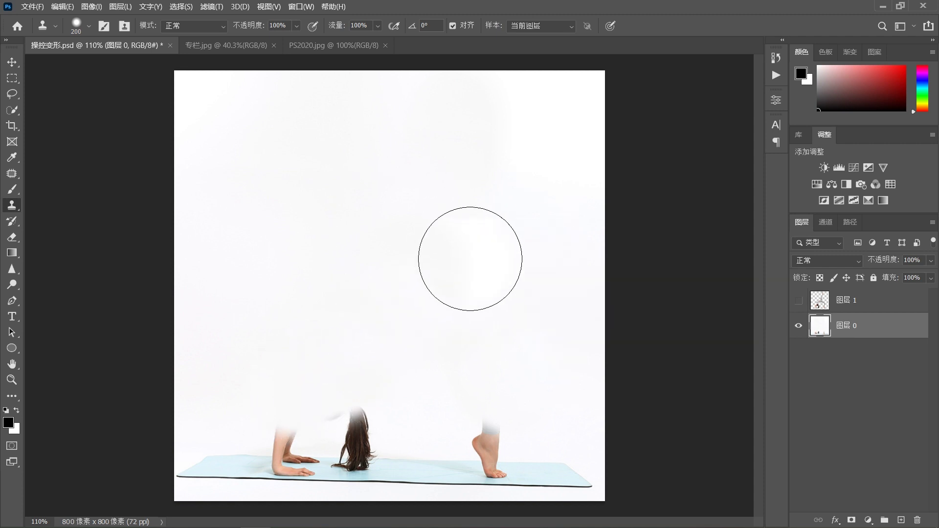
pyautogui.click(16, 64)
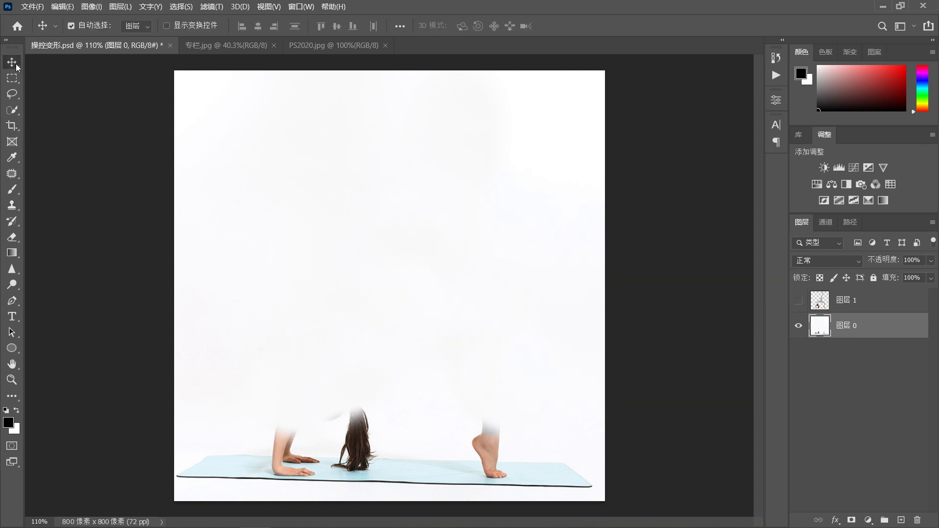
pyautogui.click(799, 300)
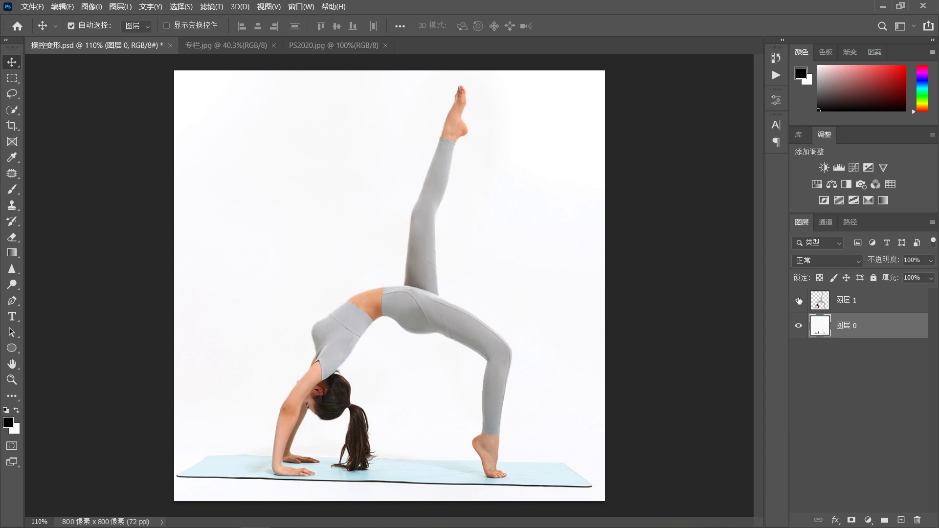
# Start a Puppet Warp on the cut-out figure layer 图层 1.
pyautogui.click(850, 304)
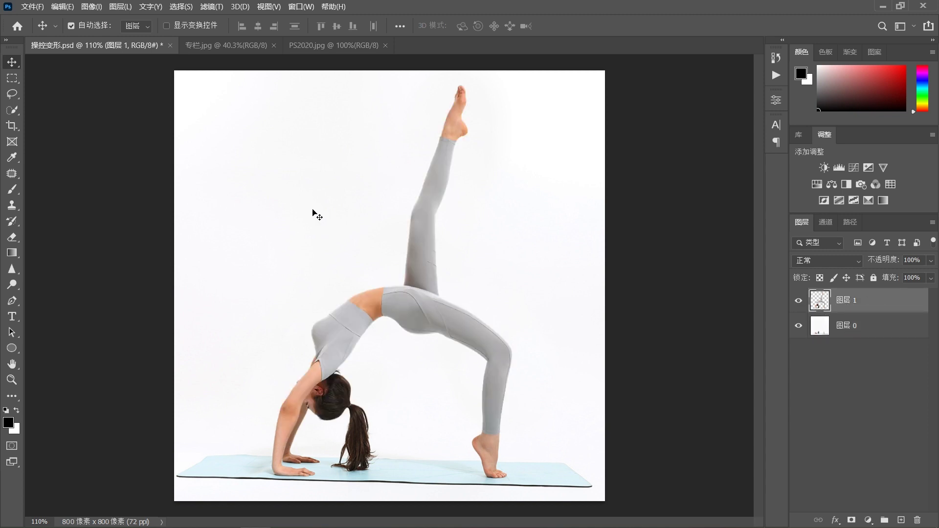
pyautogui.click(62, 7)
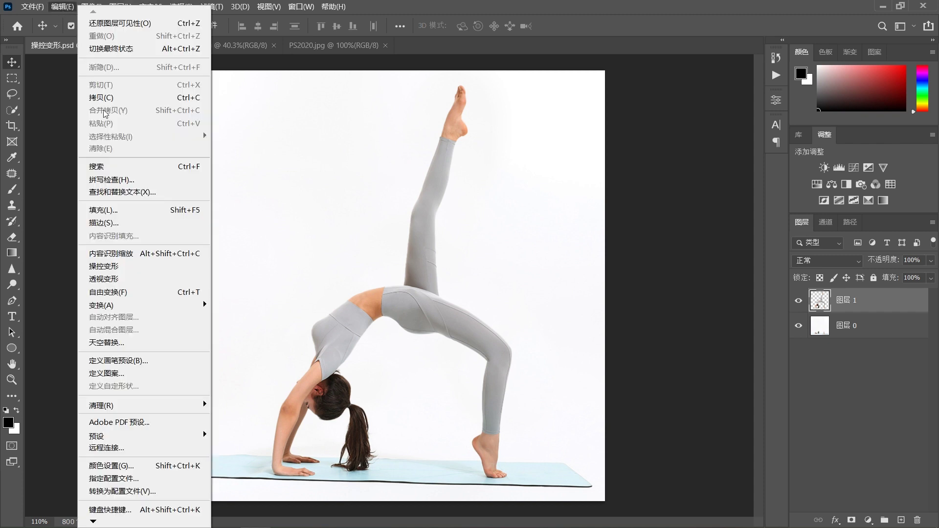
pyautogui.click(130, 261)
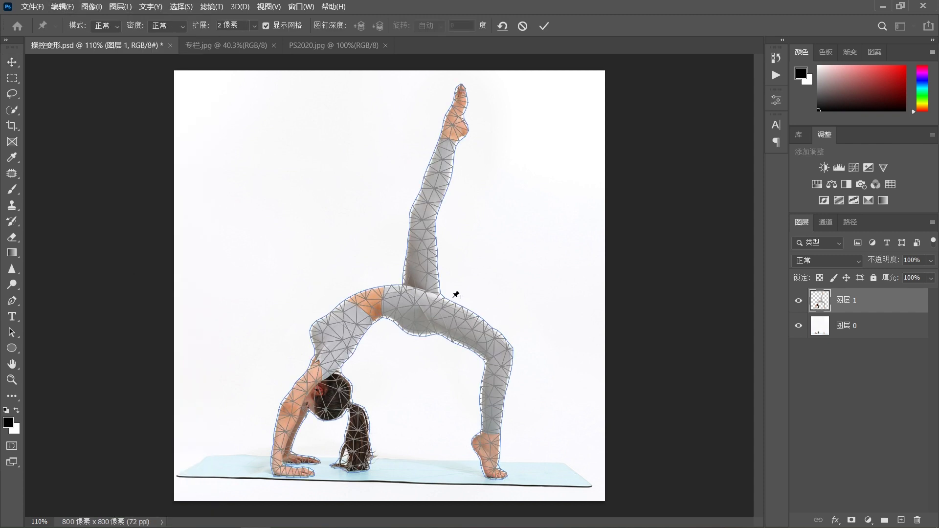
# Pin the hips and along the bent leg, knee, standing leg and foot.
pyautogui.click(420, 306)
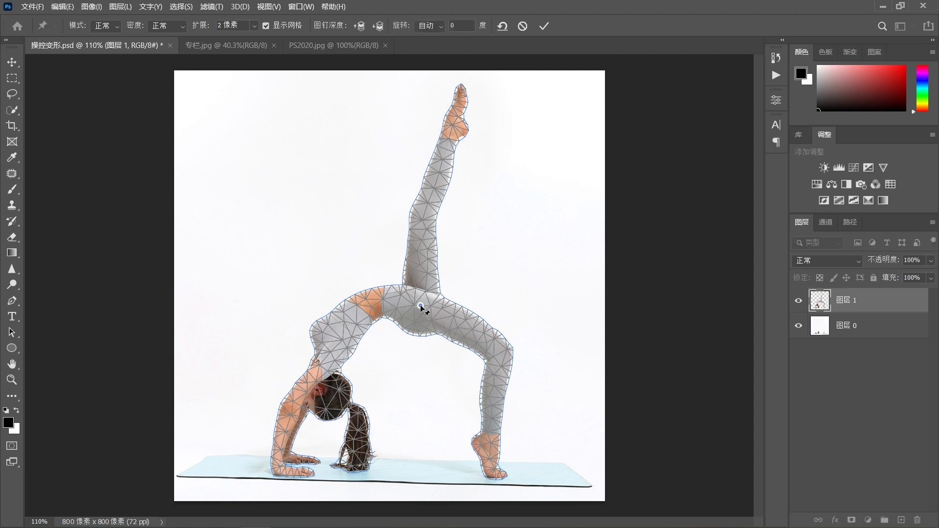
pyautogui.click(462, 319)
pyautogui.click(491, 334)
pyautogui.click(475, 337)
pyautogui.click(501, 360)
pyautogui.click(491, 405)
pyautogui.click(489, 454)
# Pin the back, upper back, shoulder, arm, head and hair.
pyautogui.click(352, 318)
pyautogui.click(330, 334)
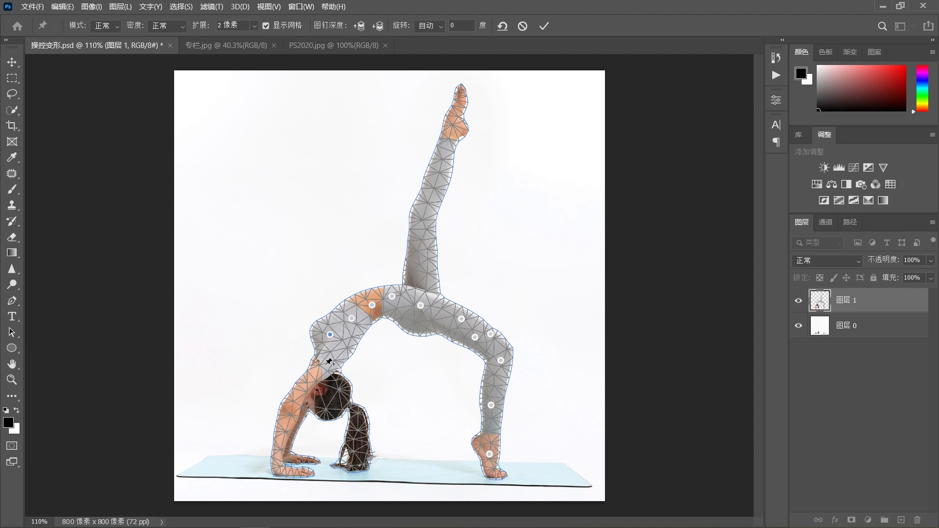
pyautogui.click(325, 364)
pyautogui.click(290, 413)
pyautogui.click(326, 396)
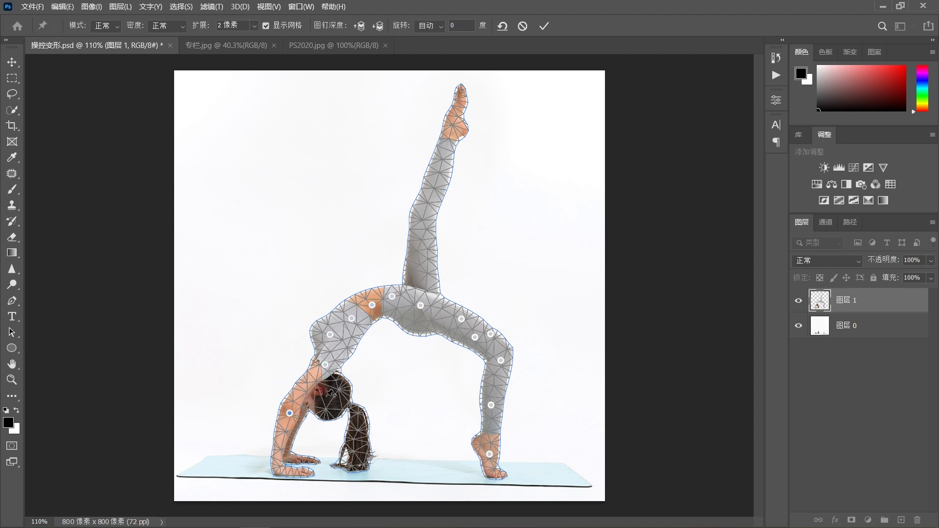
pyautogui.click(363, 445)
# Pin the hand, then rotate the raised leg leftward around the hip pin.
pyautogui.click(280, 449)
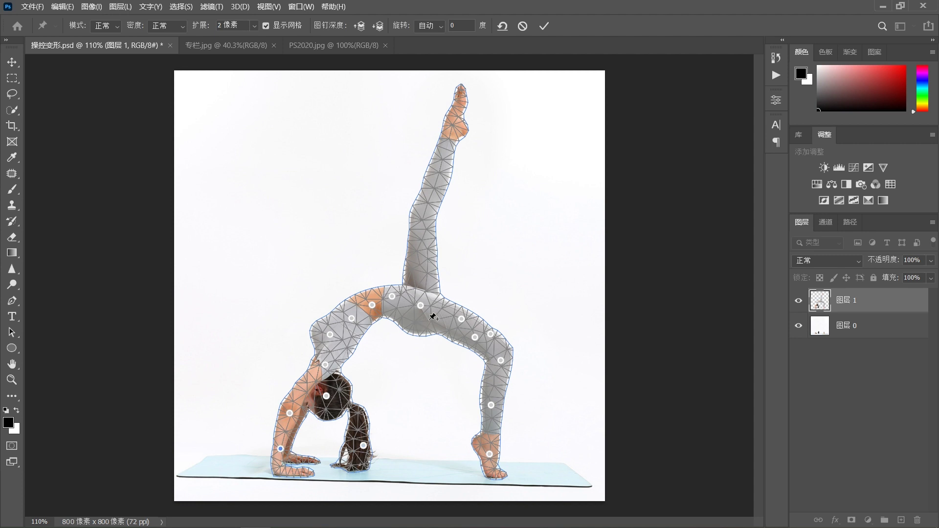
pyautogui.click(421, 306)
pyautogui.moveTo(432, 290); pyautogui.dragTo(407, 266)
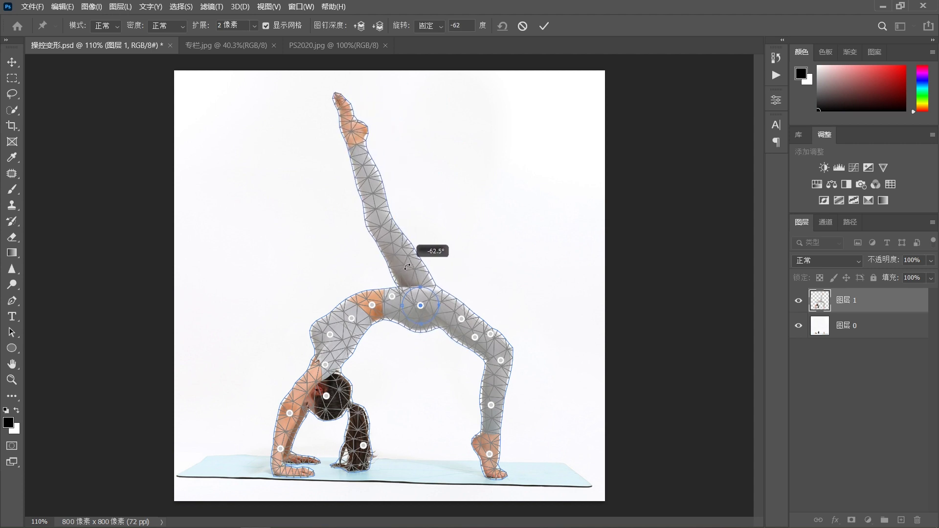
# Pin the raised knee, bend the lower leg left to about -51°, and apply the warp.
pyautogui.click(381, 222)
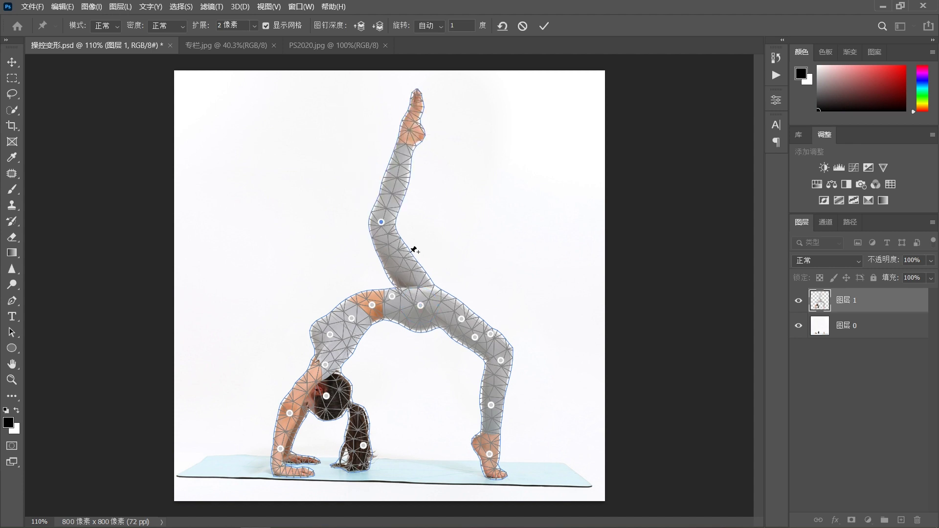
pyautogui.press('alt')
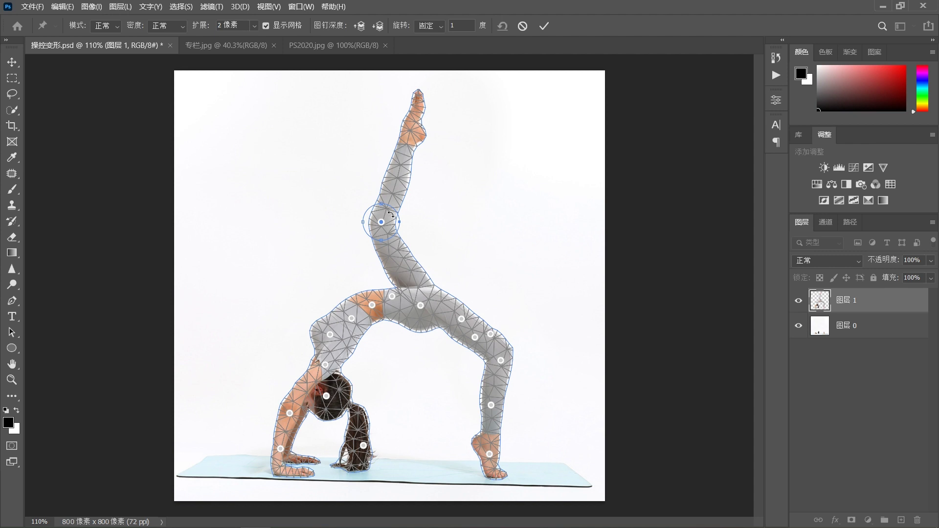
pyautogui.moveTo(391, 213); pyautogui.dragTo(384, 204)
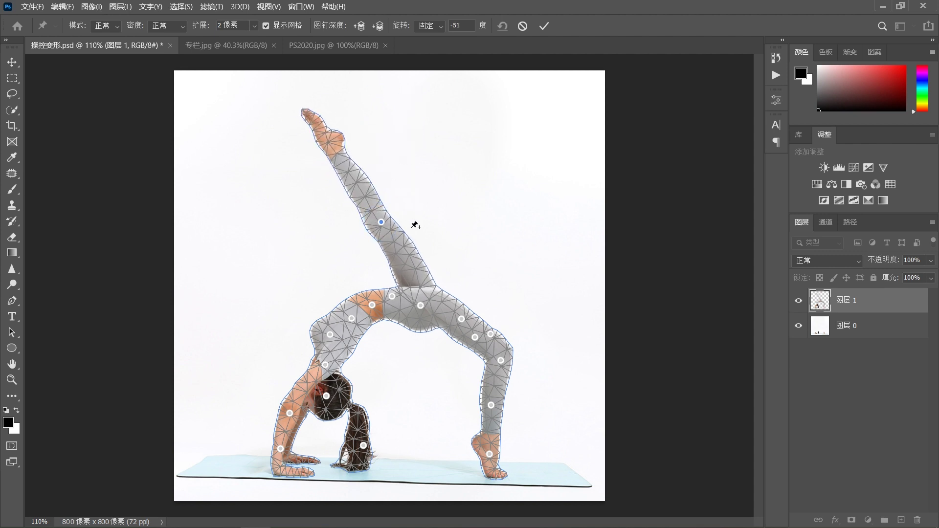
pyautogui.click(544, 26)
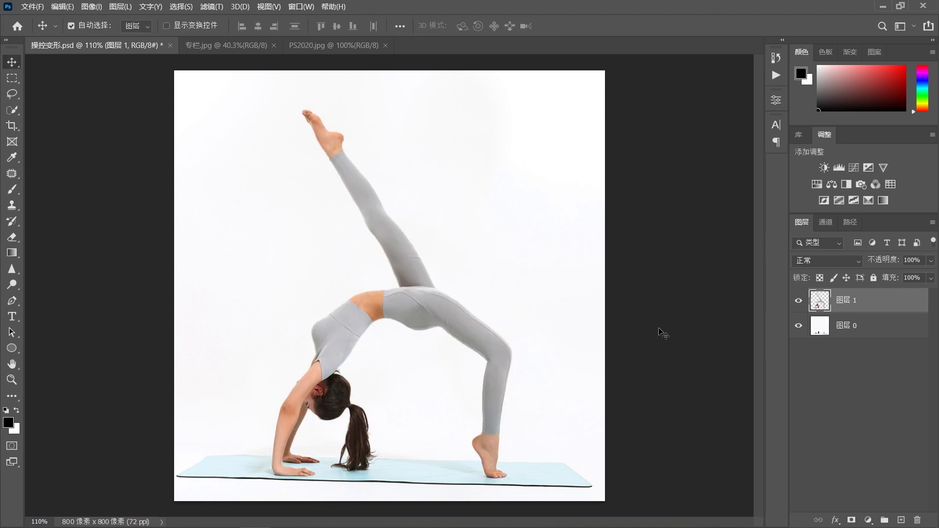
pyautogui.hotkey('ctrl', 'z')
pyautogui.hotkey('ctrl', 'z')
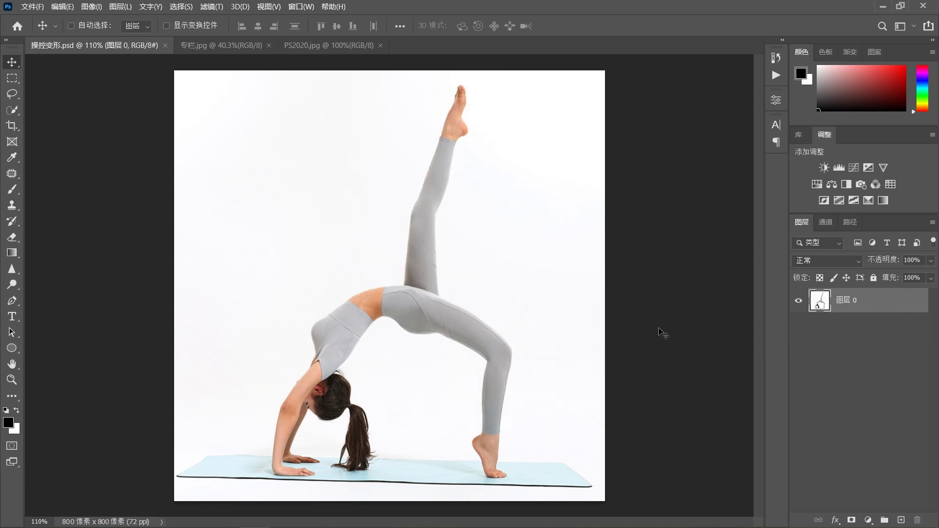
pyautogui.hotkey('ctrl', 'shift', 'z')
pyautogui.hotkey('ctrl', 'shift', 'z')
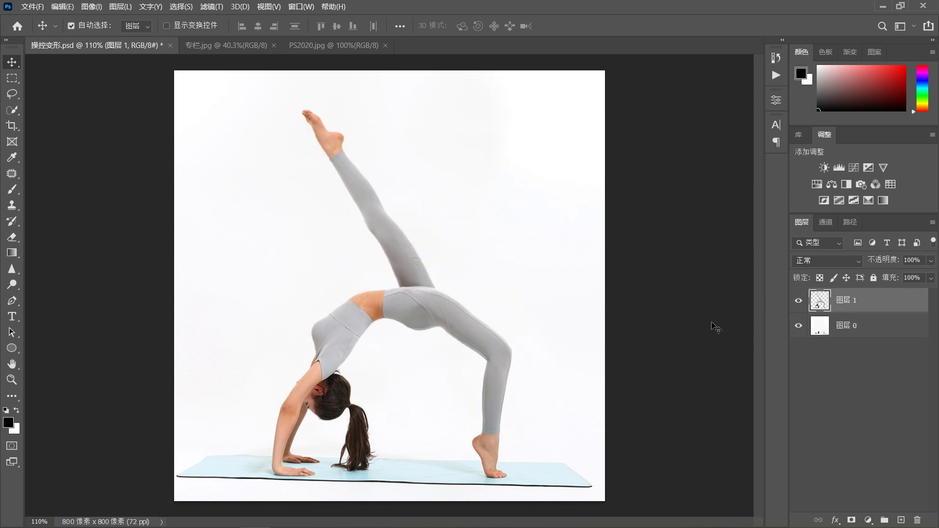